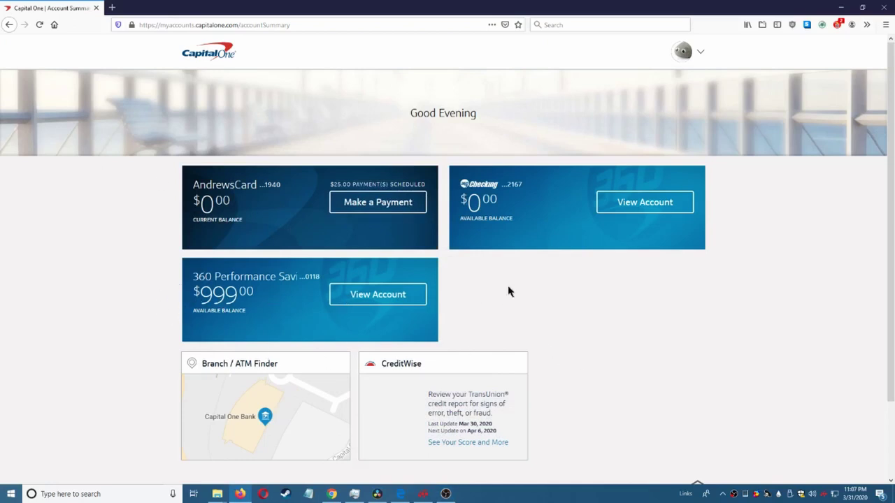
Inspect the Checking card's $0 balance to reveal its span.dollar element in the Inspector.
right_click(476, 203)
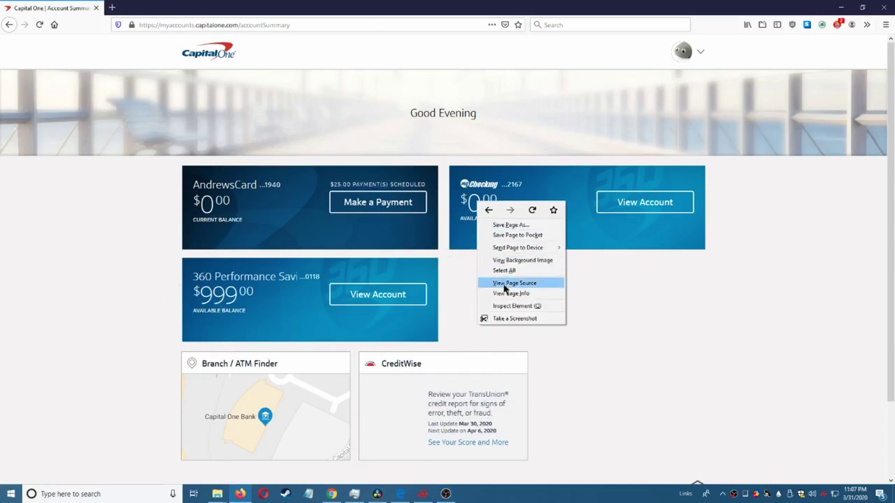
left_click(509, 308)
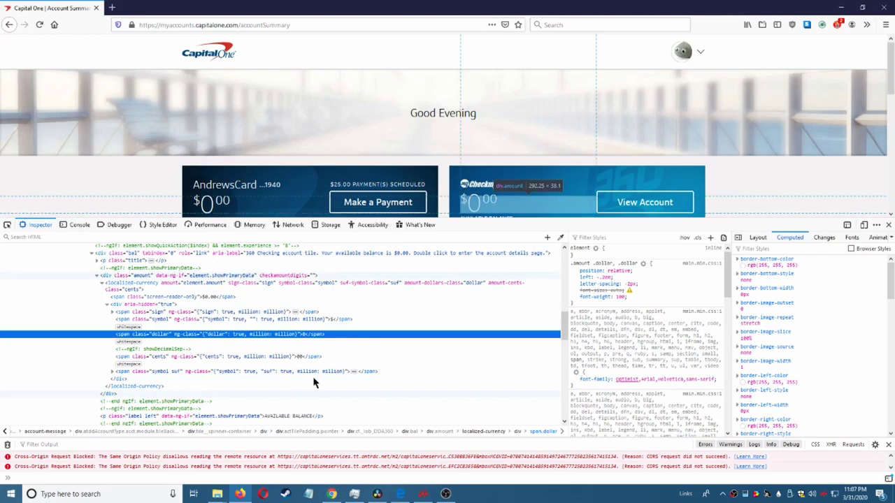
Edit the span.dollar element's HTML, replacing 0 with 999999999.
right_click(304, 338)
left_click(343, 167)
type("<span ng-class=\"{&quot;dollar&quot;: true, million: million}\" class=\"dollar\">99999999</span>")
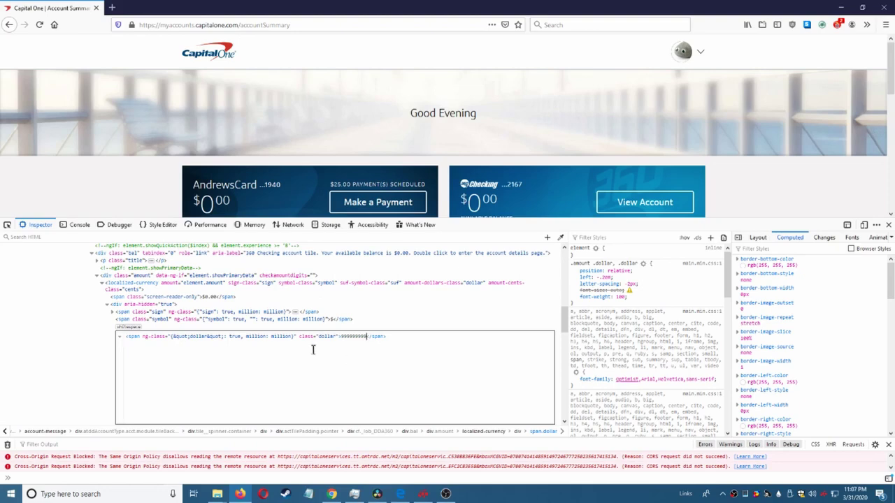
left_click(312, 320)
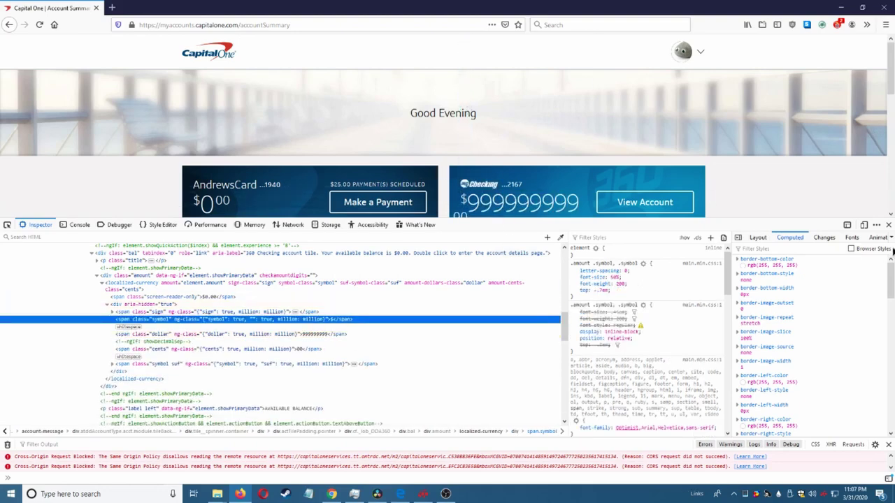
Close developer tools, leaving Checking at $999999999, and bring up OBS Studio.
left_click(889, 226)
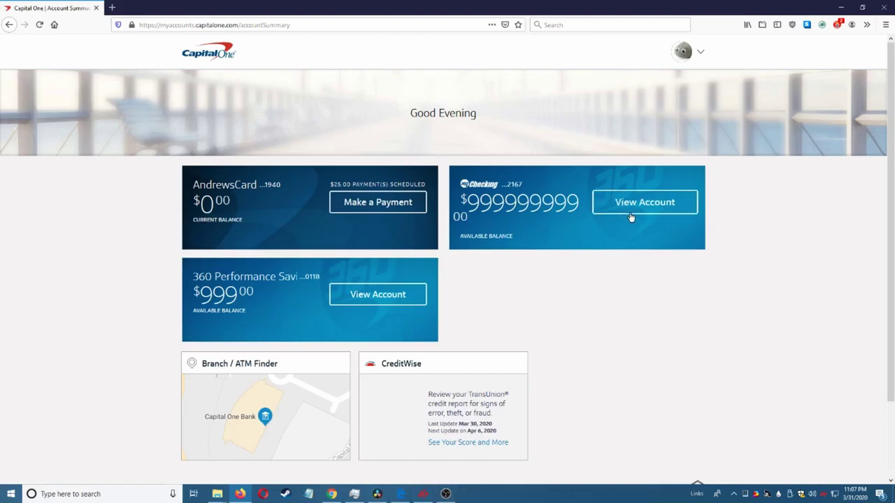
left_click(447, 494)
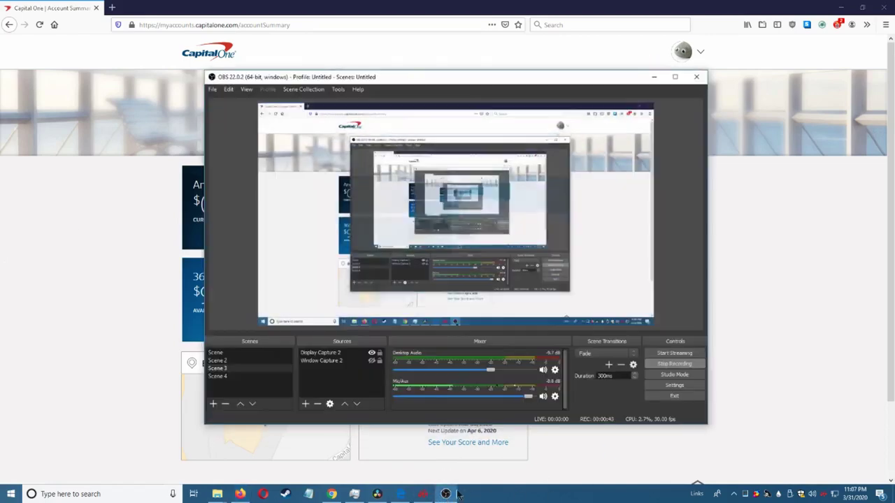